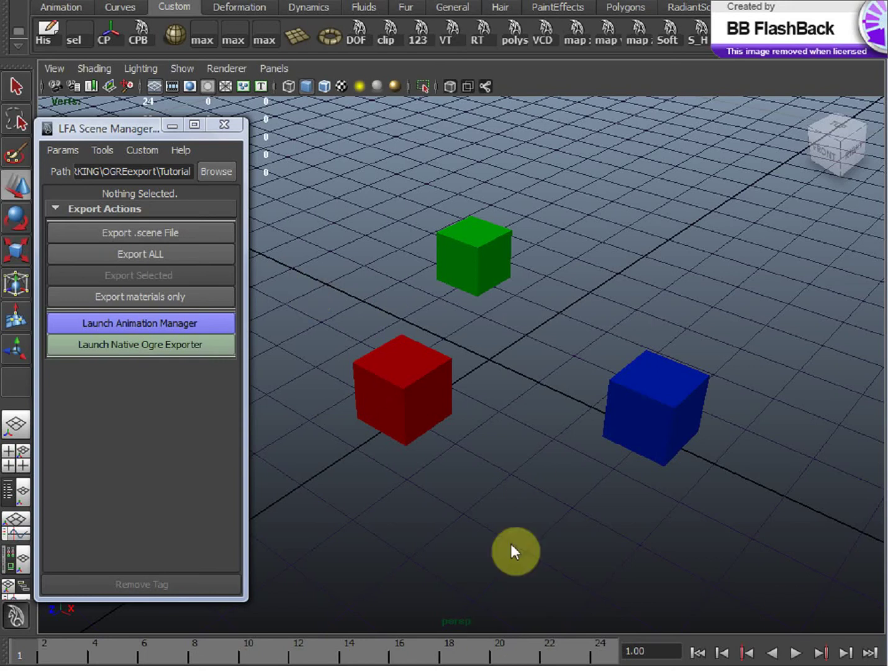
Step: Raise the sample .scene XML and highlight the nested locator1Node block and the pPlane1Node lines
{"action": "left_click_drag", "start_coordinate": [510, 465], "coordinate": [463, 168]}
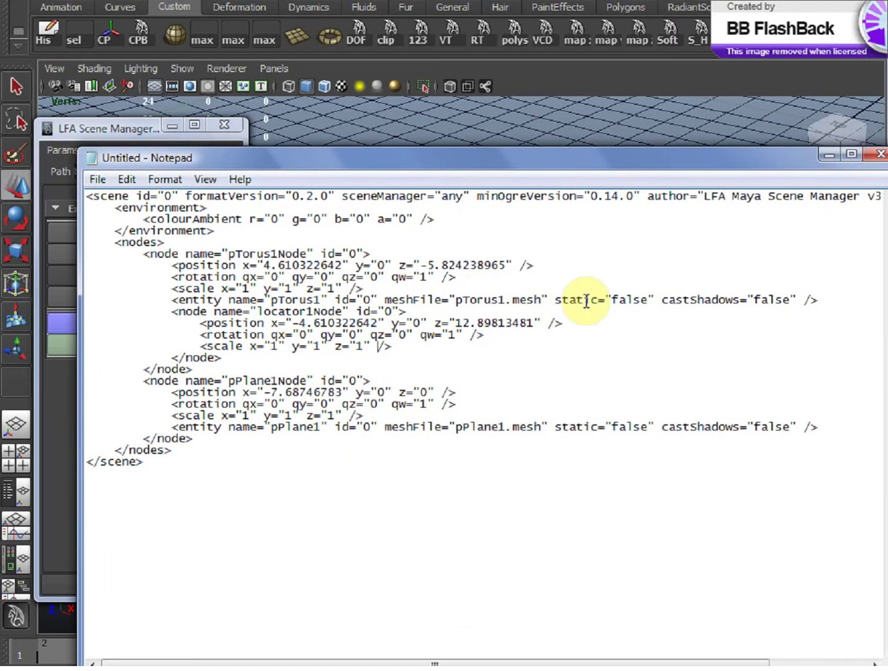
{"action": "left_click_drag", "start_coordinate": [400, 346], "coordinate": [327, 302]}
{"action": "left_click", "coordinate": [323, 304]}
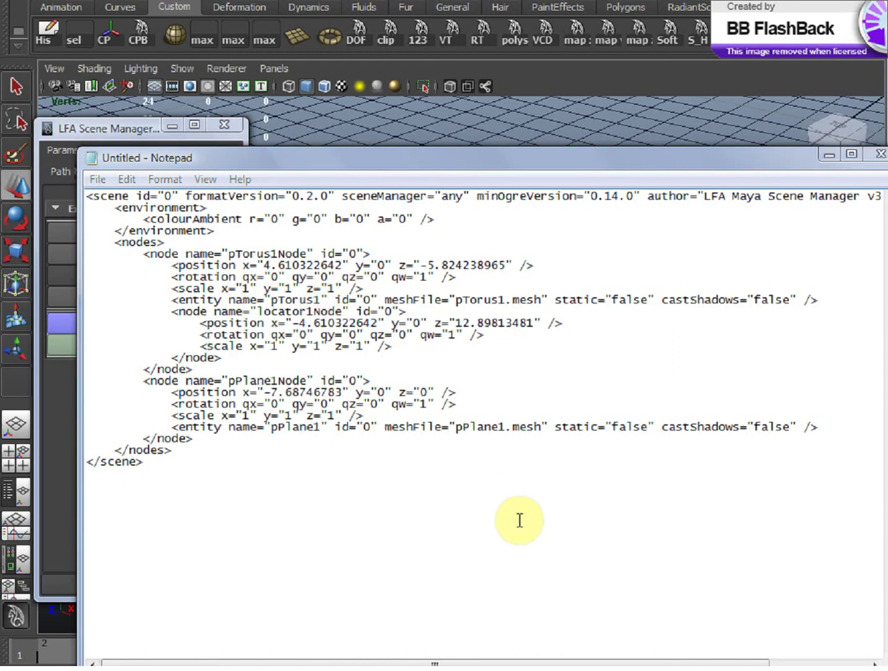
{"action": "left_click_drag", "start_coordinate": [475, 410], "coordinate": [388, 367]}
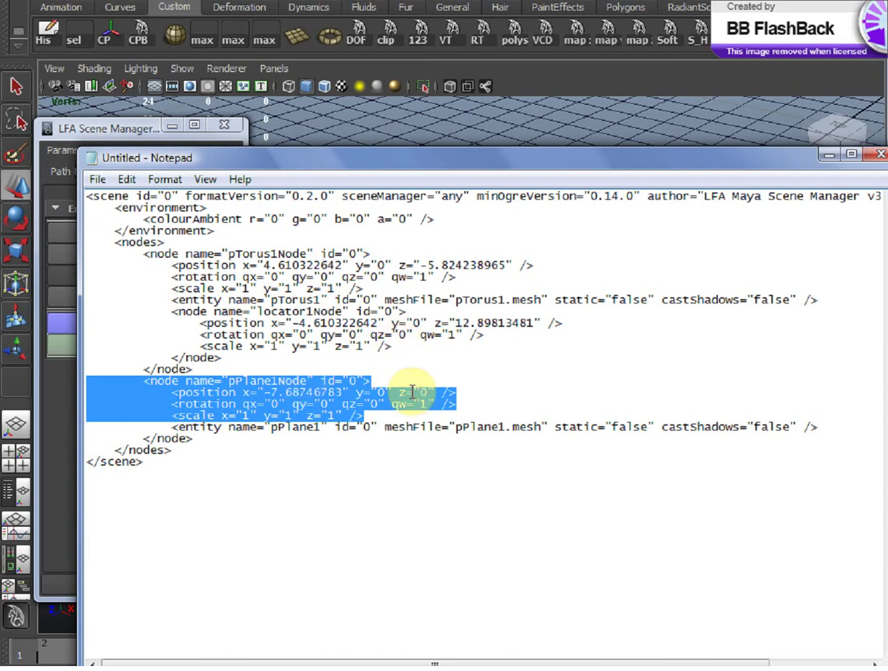
{"action": "left_click", "coordinate": [416, 500]}
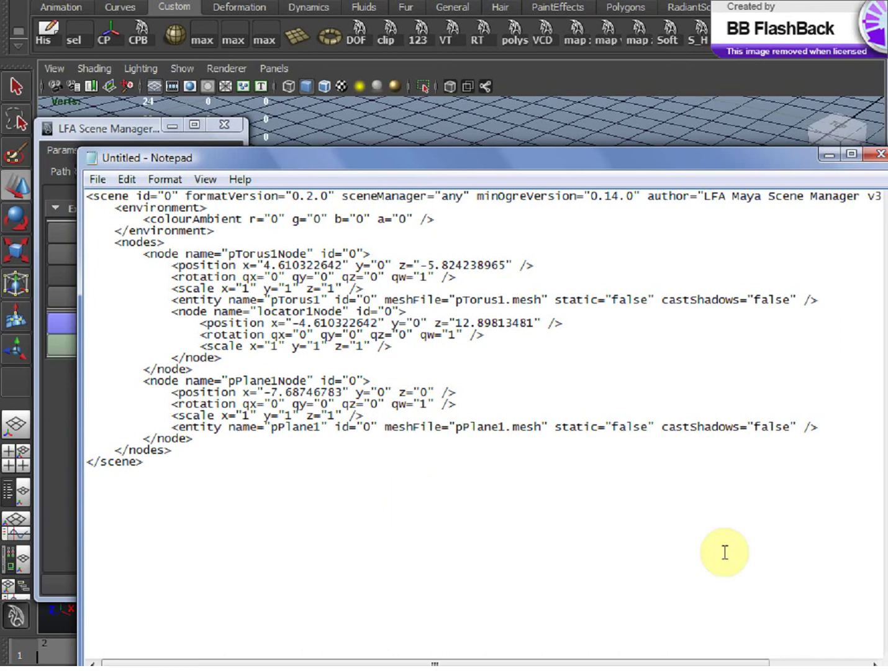
Step: Scroll through the Ogre Wiki New DotScene Loader page on hierarchical nodes, then return to Maya
{"action": "key", "text": "alt+Tab"}
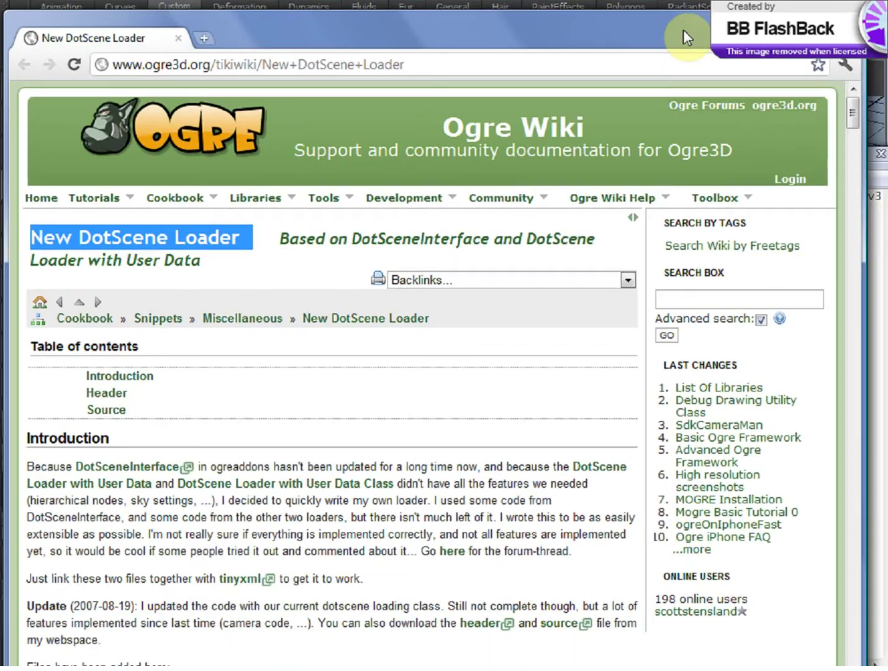
{"action": "mouse_move", "coordinate": [681, 33]}
{"action": "left_mouse_down"}
{"action": "mouse_move", "coordinate": [685, 54]}
{"action": "mouse_move", "coordinate": [681, 33]}
{"action": "left_mouse_up"}
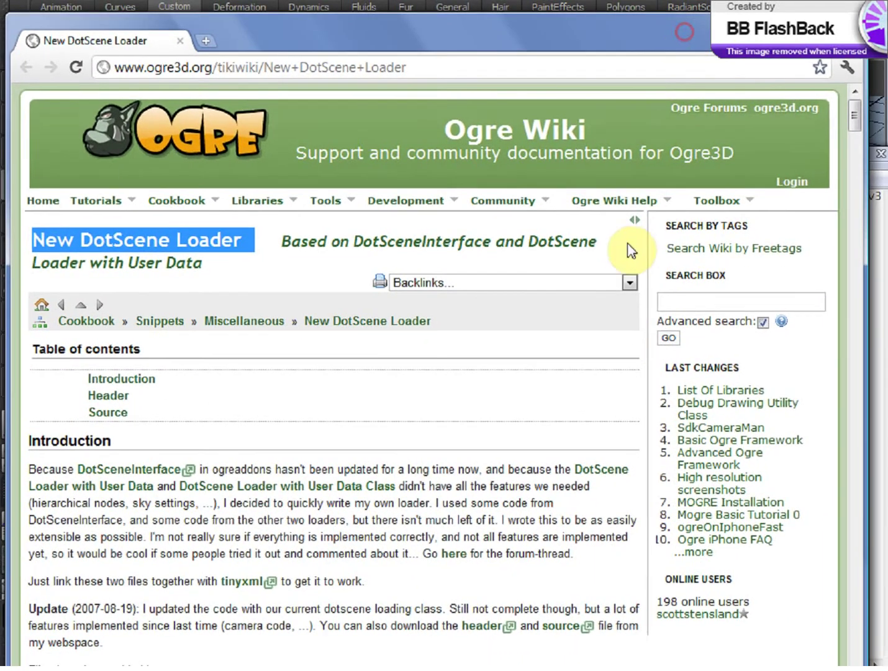
{"action": "scroll", "coordinate": [570, 410], "scroll_direction": "down", "scroll_amount": 2}
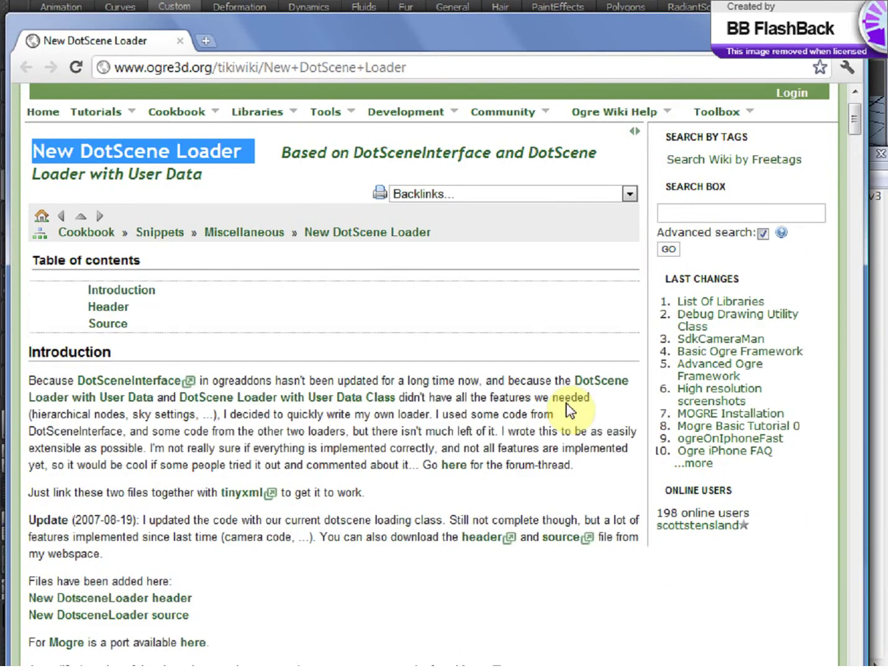
{"action": "left_click_drag", "start_coordinate": [565, 535], "coordinate": [397, 365]}
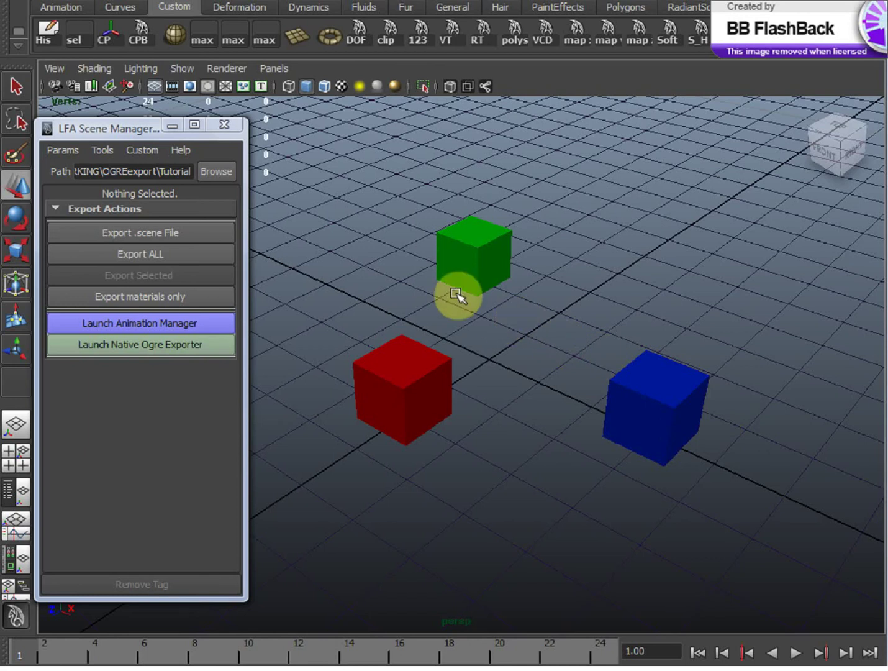
Step: Tag the cubes for export, then select the red cube to see its Normals and UV Coordinates settings
{"action": "left_click_drag", "start_coordinate": [448, 294], "coordinate": [439, 294], "text": "alt"}
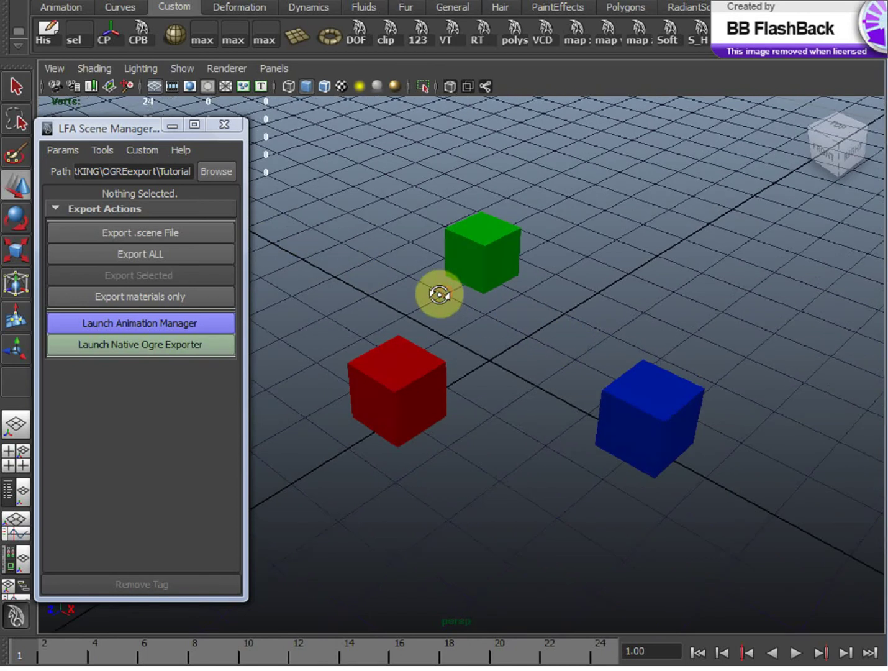
{"action": "left_click", "coordinate": [433, 402]}
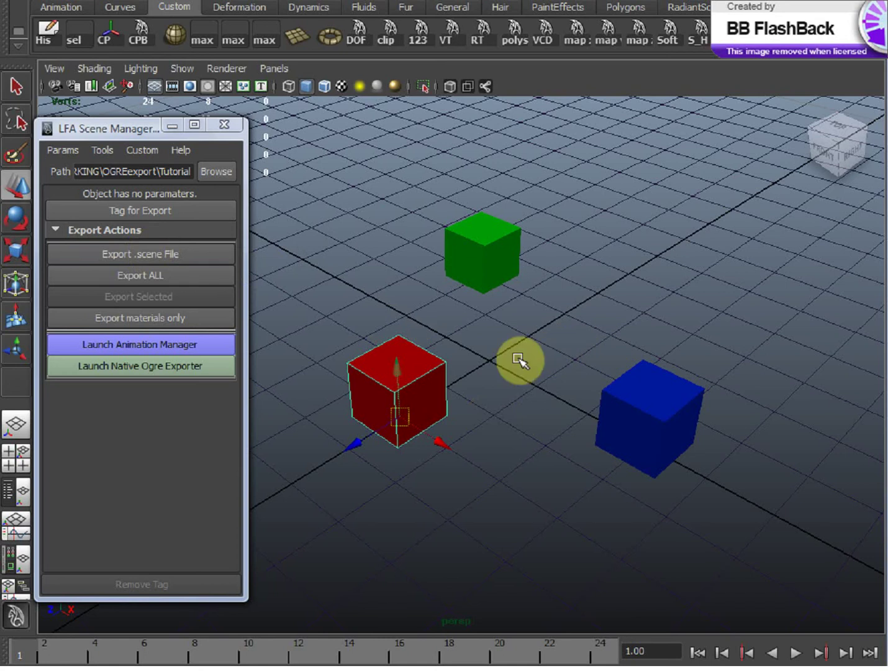
{"action": "left_click_drag", "start_coordinate": [704, 493], "coordinate": [350, 214], "text": "shift"}
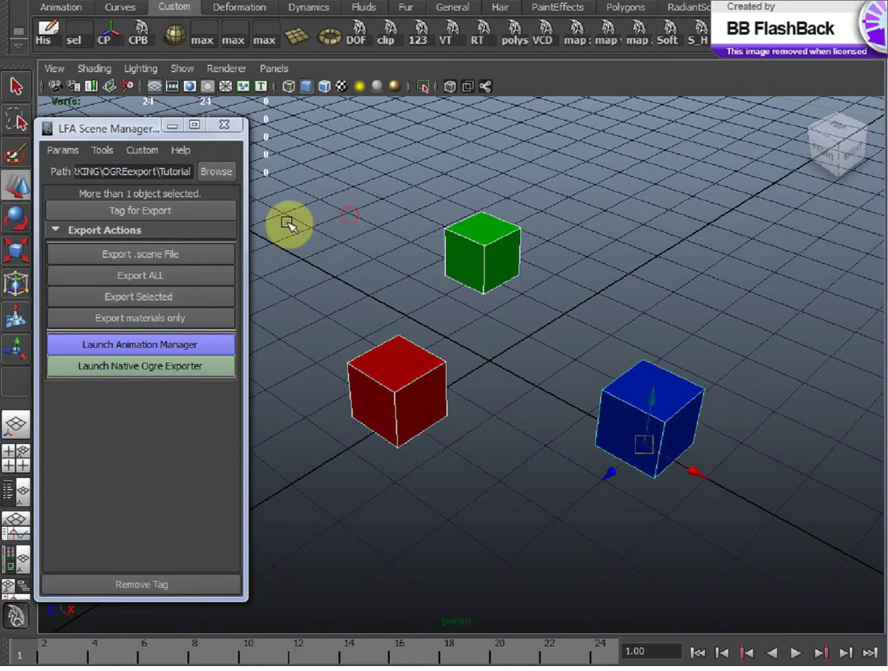
{"action": "left_click", "coordinate": [200, 210]}
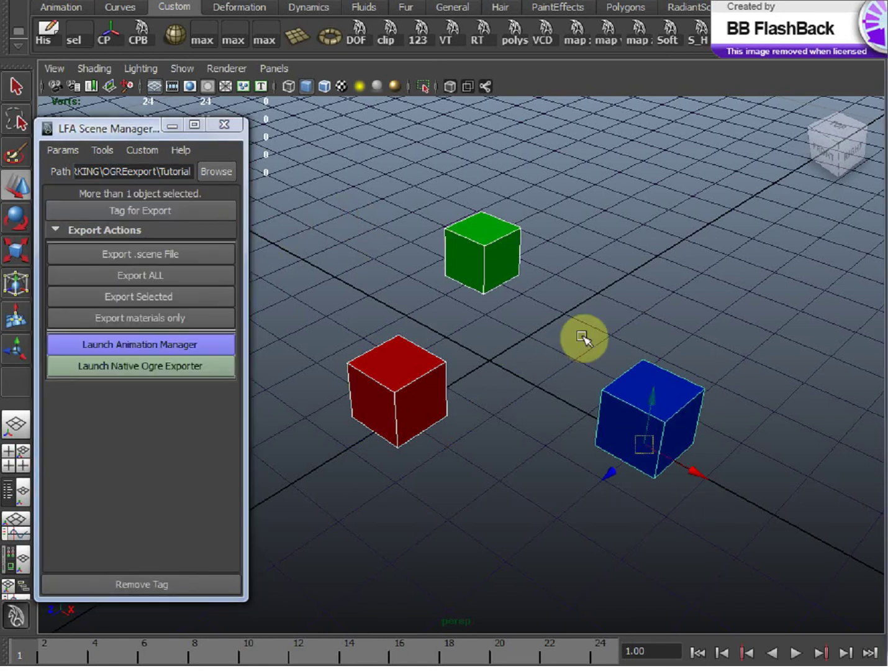
{"action": "left_click", "coordinate": [358, 333]}
{"action": "left_click", "coordinate": [404, 391]}
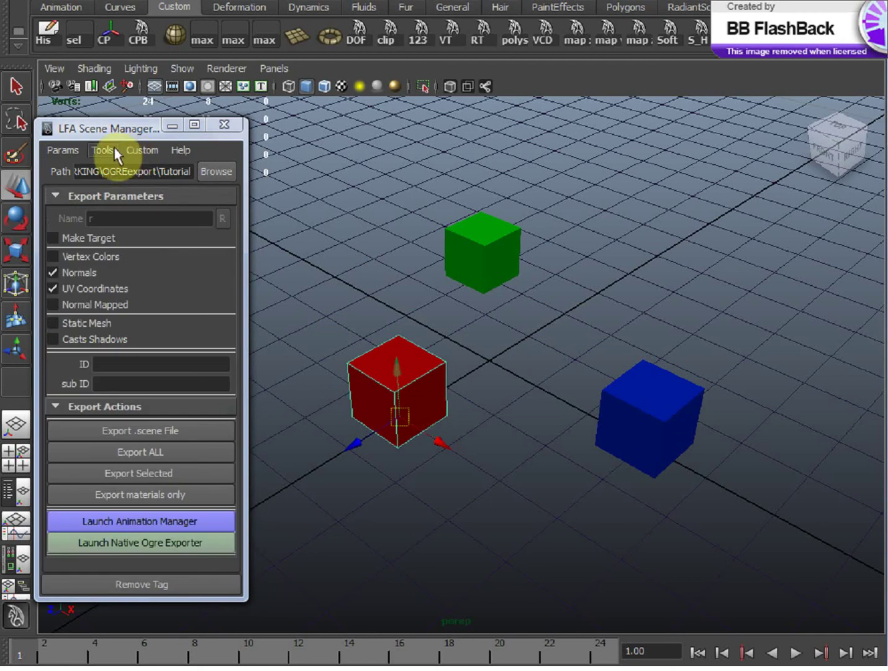
Step: List the red cube's .scene data via Tools > Info, highlighting the rNode block with z=2 and r.mesh
{"action": "left_click", "coordinate": [101, 150]}
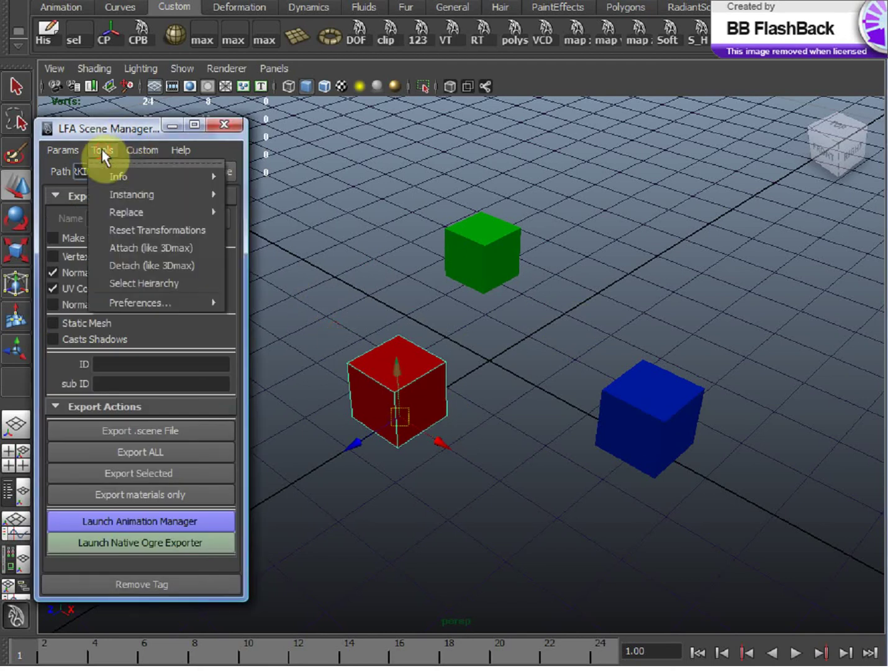
{"action": "mouse_move", "coordinate": [113, 176]}
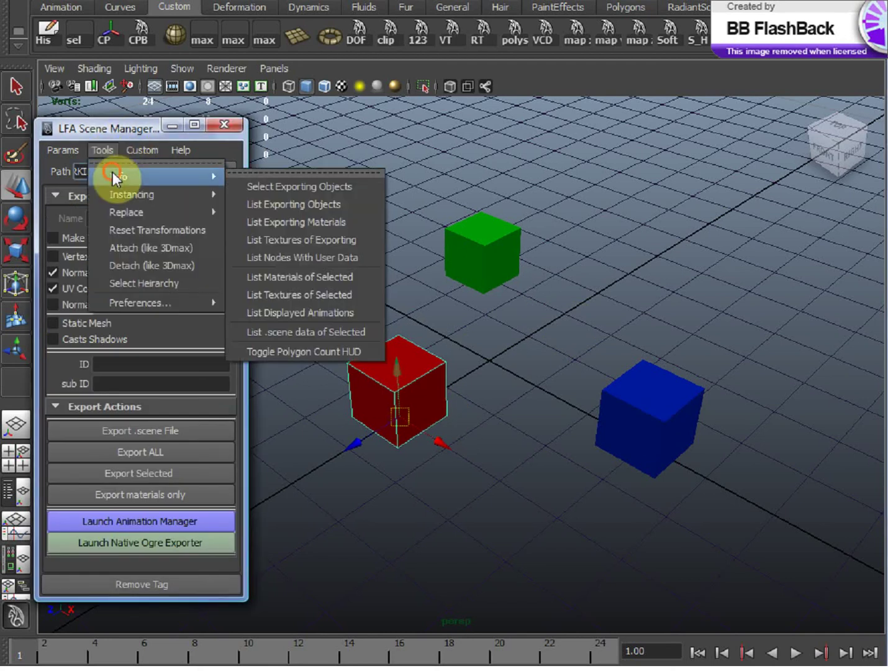
{"action": "left_click", "coordinate": [288, 330]}
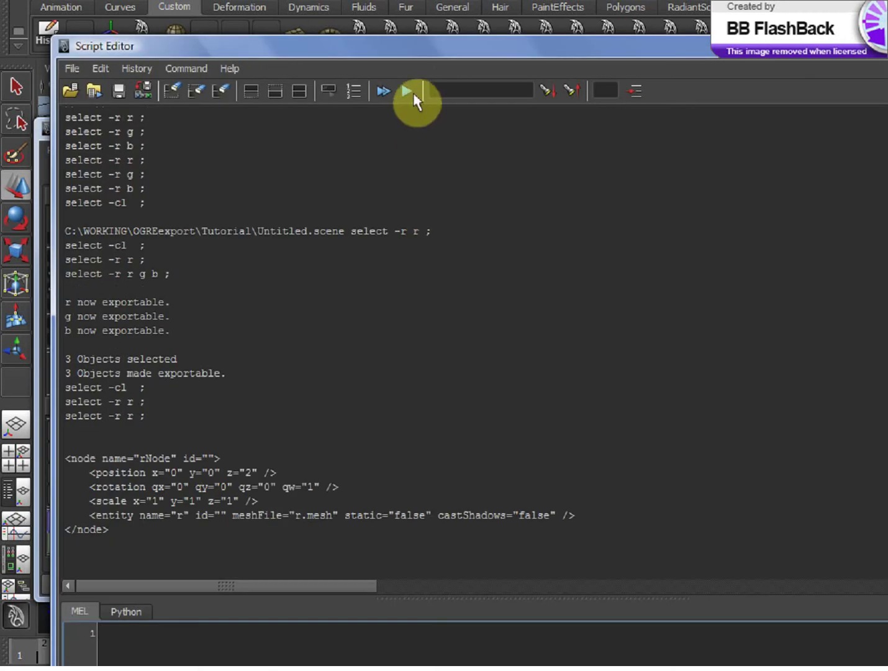
{"action": "left_click_drag", "start_coordinate": [406, 47], "coordinate": [406, 11]}
{"action": "left_click_drag", "start_coordinate": [158, 499], "coordinate": [53, 410]}
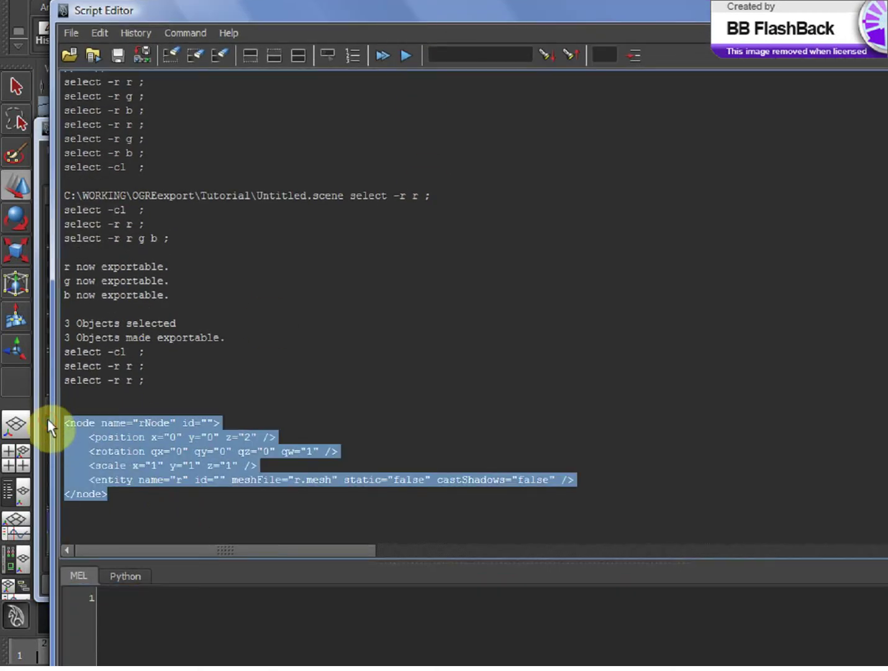
{"action": "left_click_drag", "start_coordinate": [588, 17], "coordinate": [555, 290]}
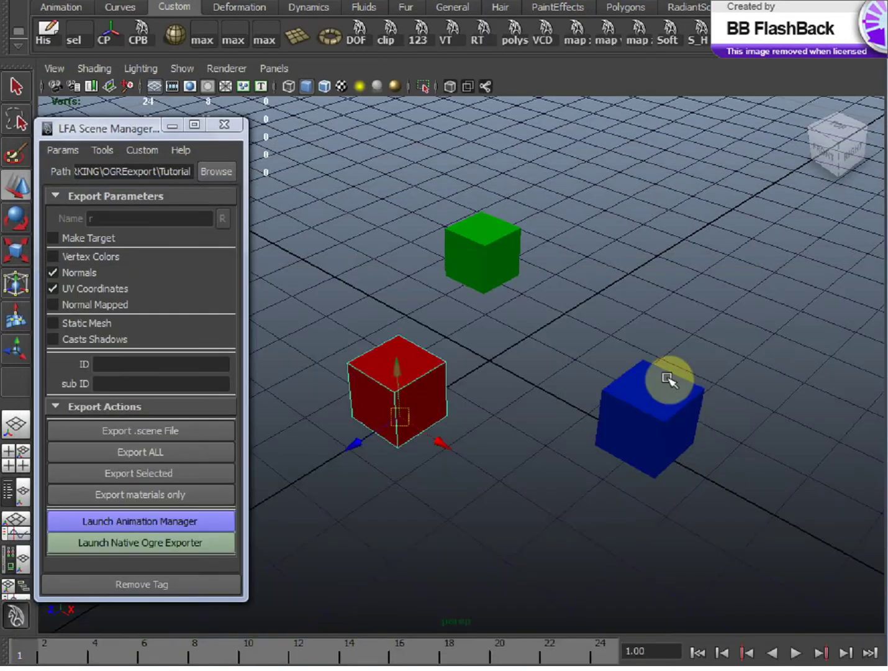
Step: With nothing selected, list the whole scene's XML: rNode, gNode at x=-2, z=-2 and bNode at x=3
{"action": "left_click", "coordinate": [630, 293]}
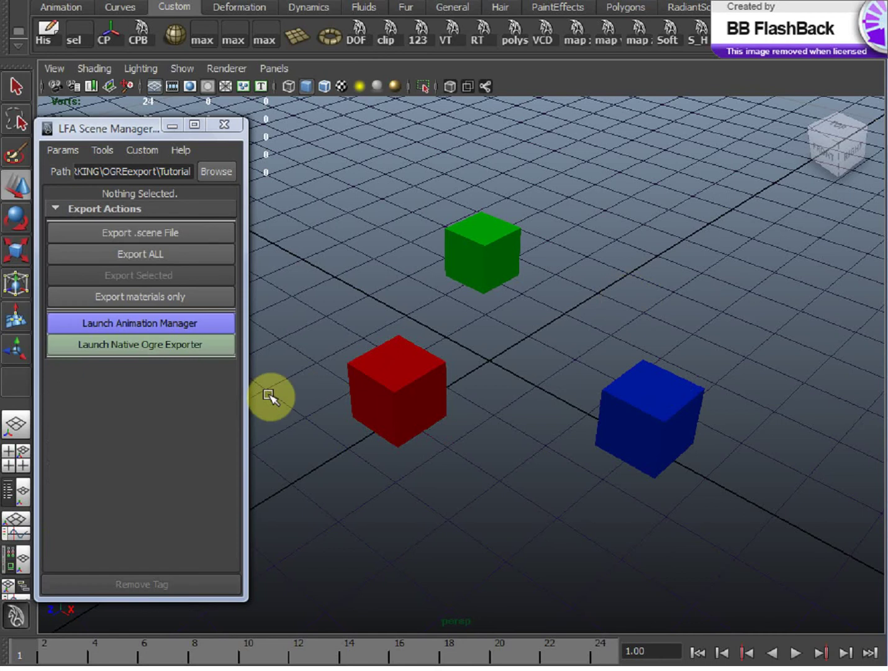
{"action": "left_click", "coordinate": [103, 149]}
{"action": "mouse_move", "coordinate": [115, 175]}
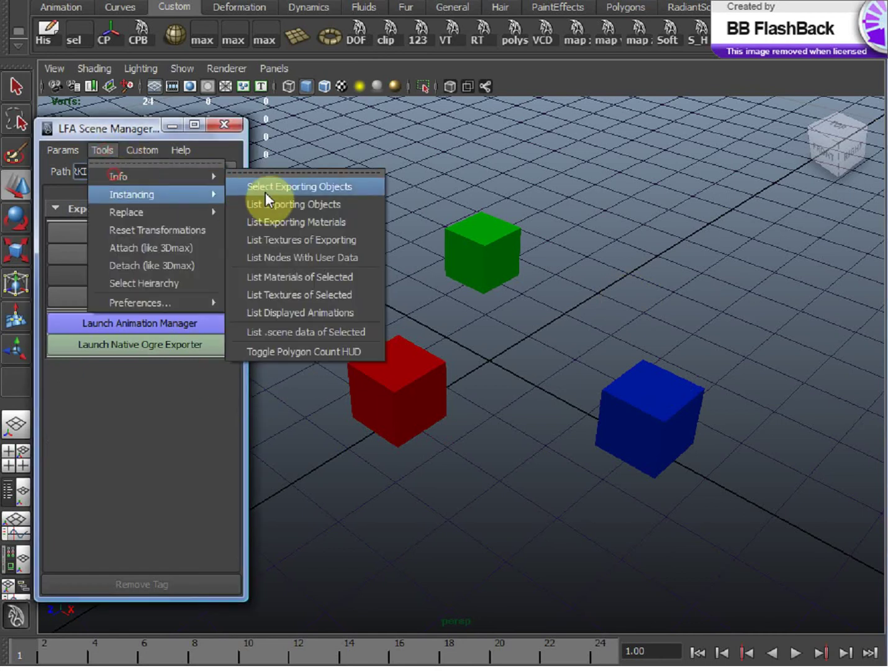
{"action": "left_click", "coordinate": [285, 331]}
{"action": "left_click_drag", "start_coordinate": [334, 293], "coordinate": [367, 76]}
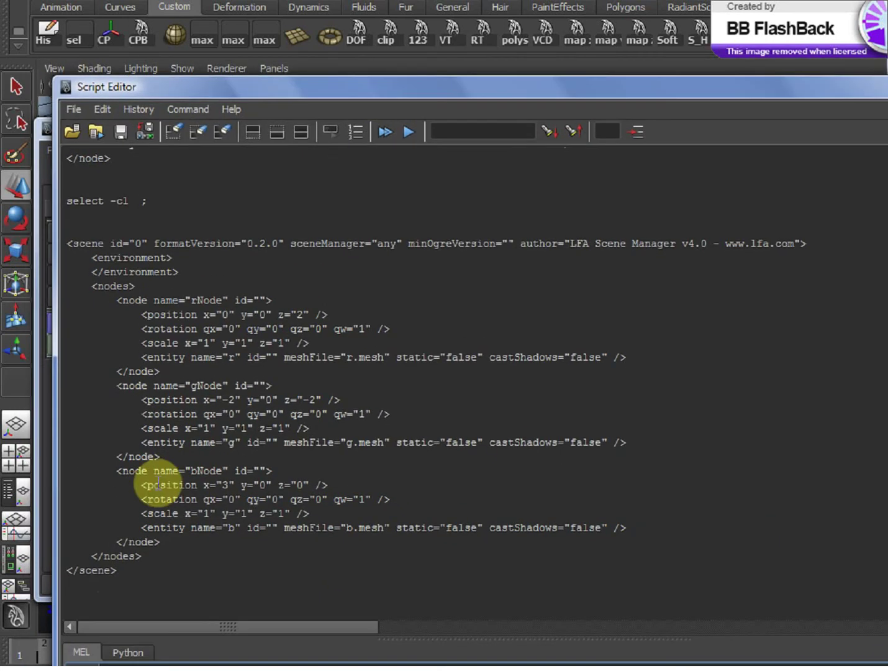
{"action": "left_click_drag", "start_coordinate": [149, 578], "coordinate": [68, 239]}
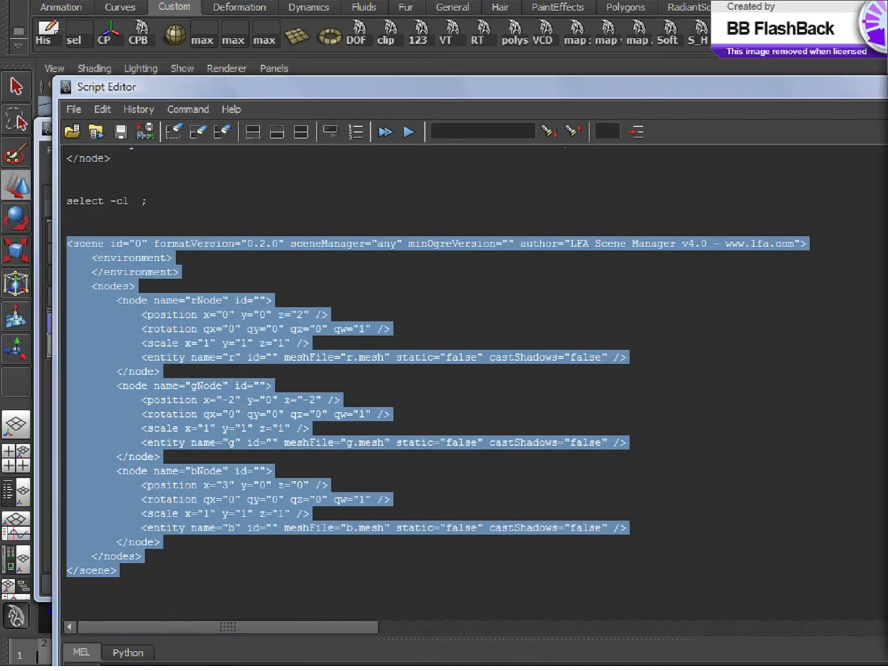
{"action": "left_click_drag", "start_coordinate": [559, 88], "coordinate": [410, 468]}
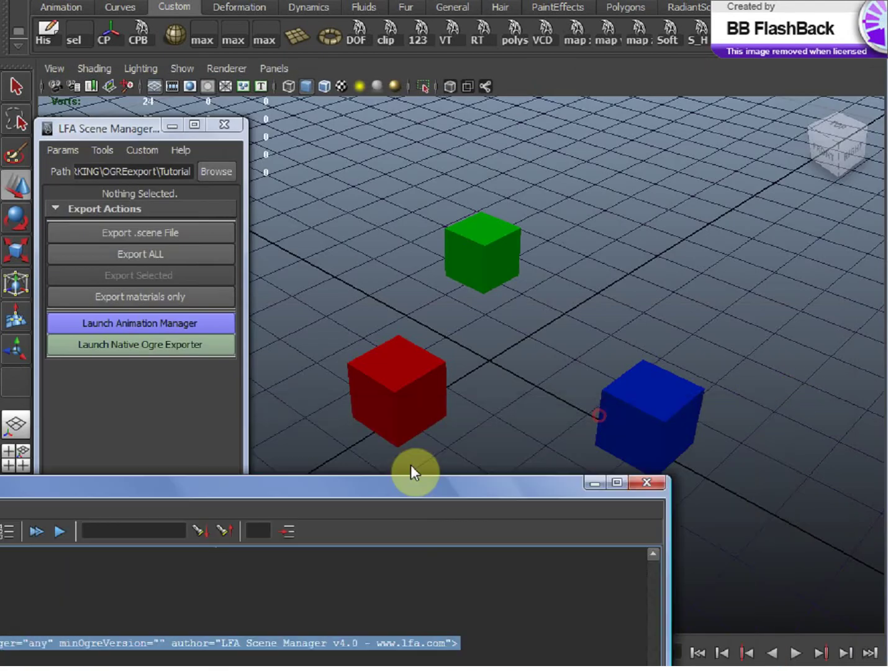
Step: Export the scene to Untitled.scene in the Tutorial folder and open the file
{"action": "left_click", "coordinate": [151, 233]}
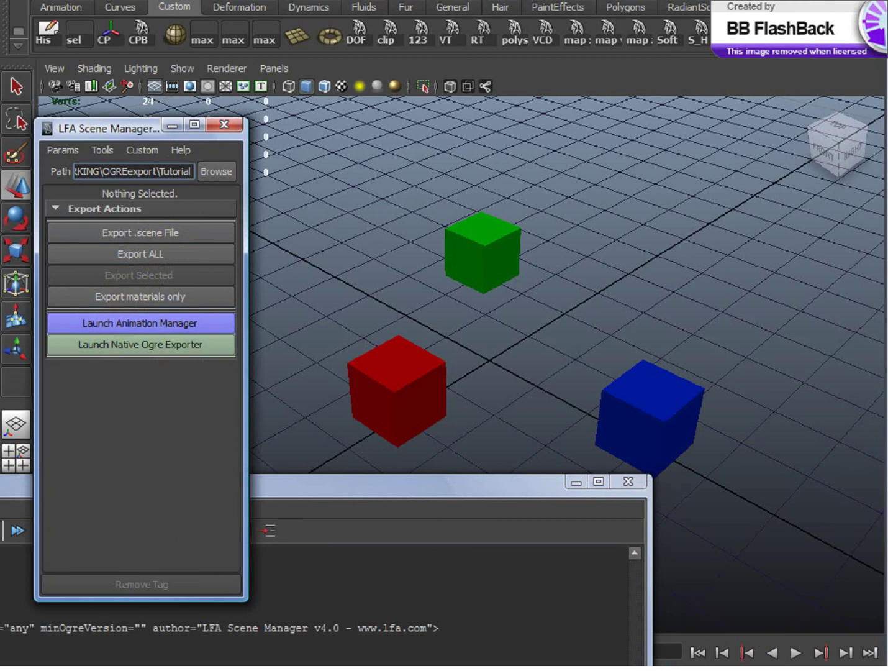
{"action": "left_click_drag", "start_coordinate": [829, 517], "coordinate": [729, 195]}
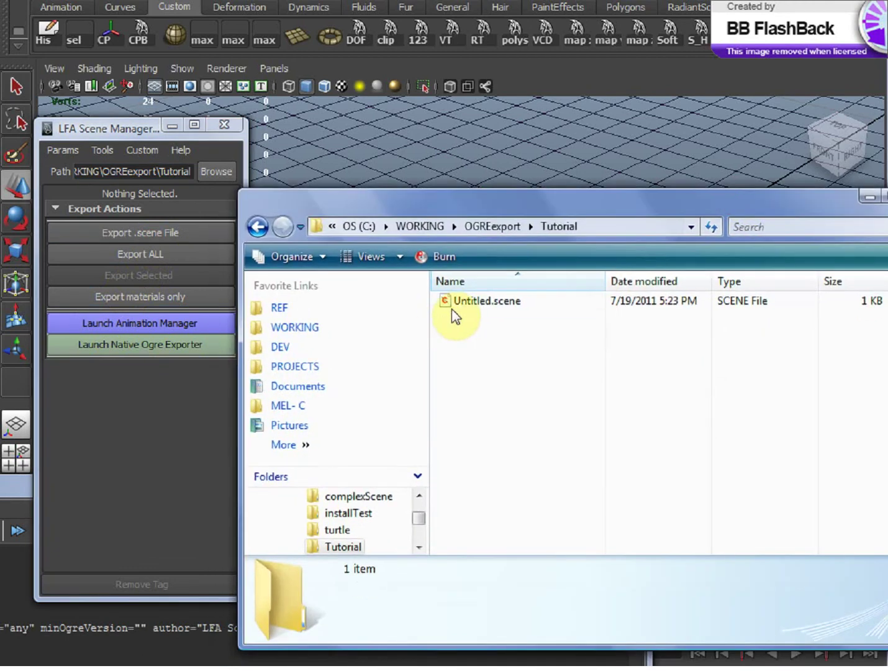
{"action": "left_click", "coordinate": [454, 304]}
{"action": "double_click", "coordinate": [455, 304]}
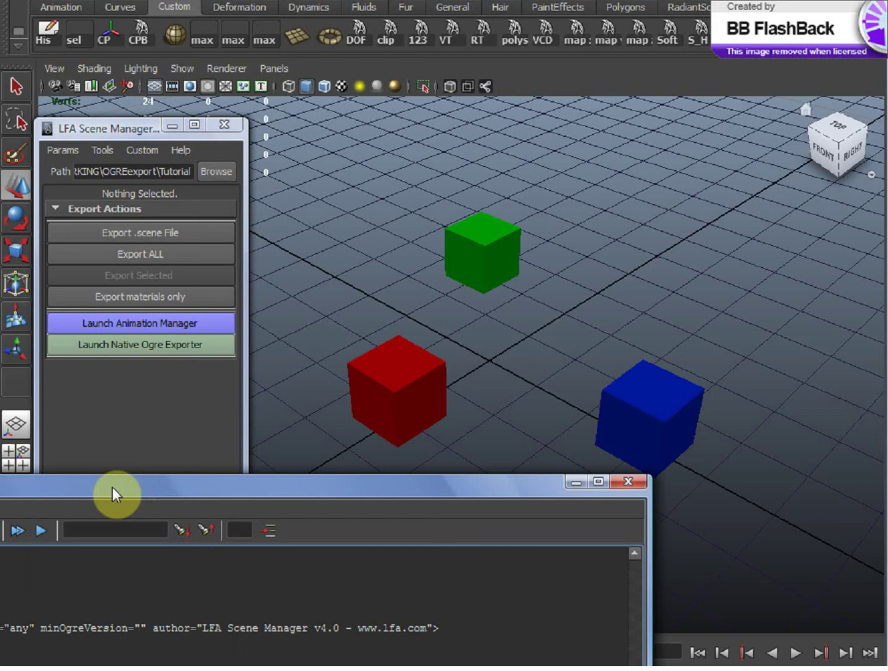
Step: Place the script output beside the saved file, close the extra text editor, and highlight the printed nodes block
{"action": "left_click_drag", "start_coordinate": [113, 486], "coordinate": [153, 144]}
{"action": "left_click_drag", "start_coordinate": [493, 93], "coordinate": [484, 25]}
{"action": "key", "text": "alt+Tab"}
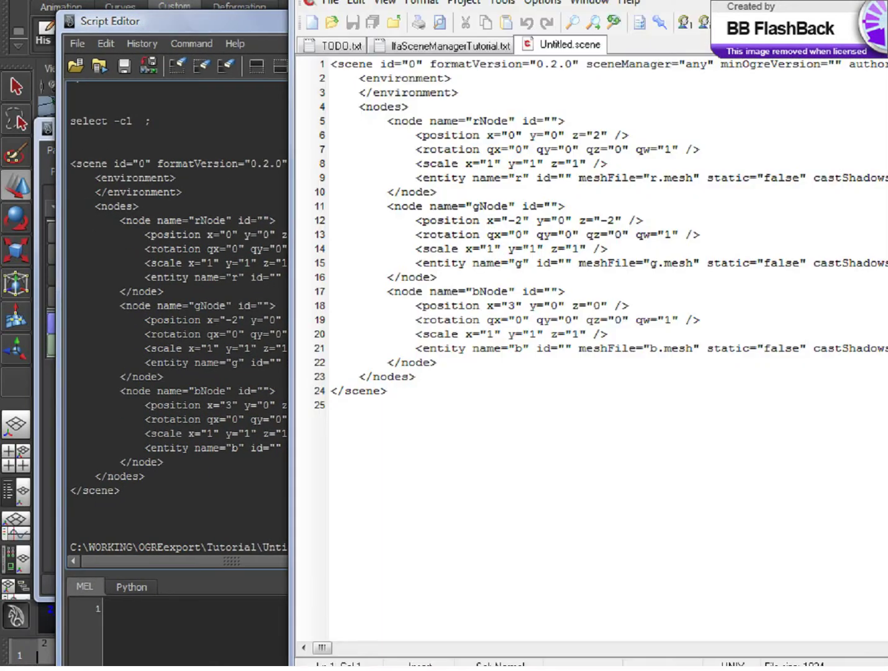
{"action": "left_click_drag", "start_coordinate": [648, 0], "coordinate": [720, 62]}
{"action": "key", "text": "alt+Tab"}
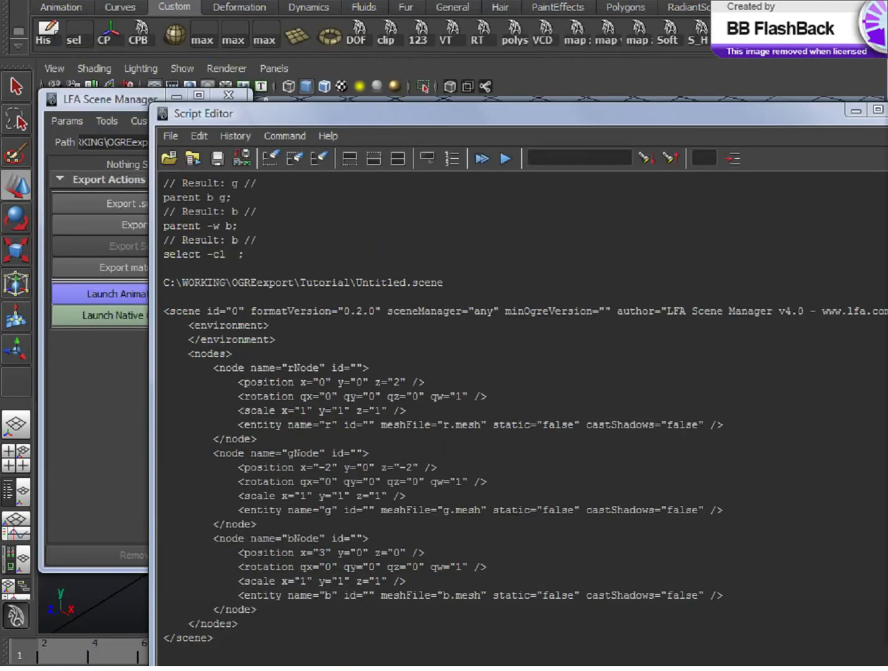
{"action": "left_click_drag", "start_coordinate": [466, 550], "coordinate": [176, 359]}
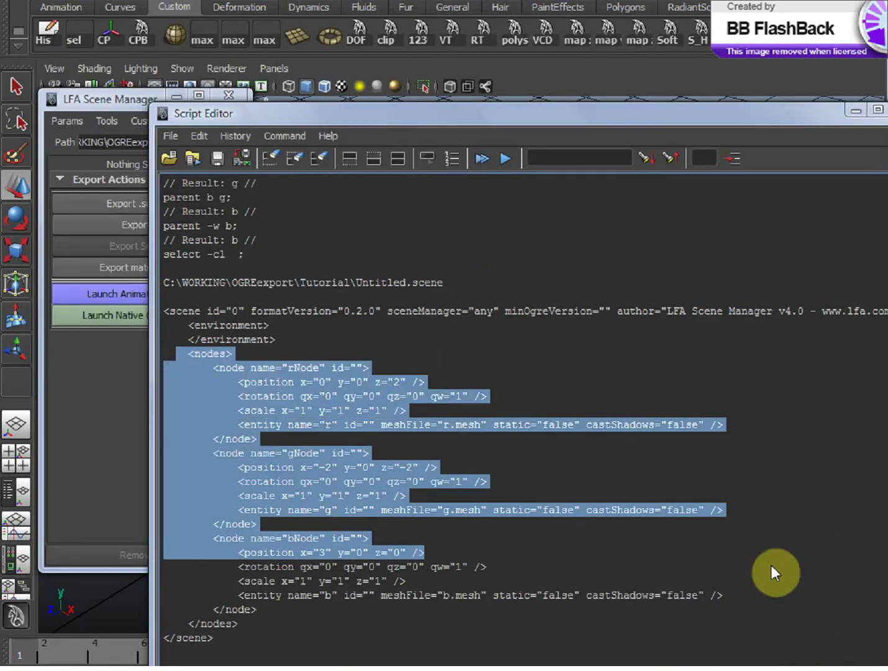
Step: Parent cube g under cube b in the Hypergraph
{"action": "left_click_drag", "start_coordinate": [669, 459], "coordinate": [530, 317]}
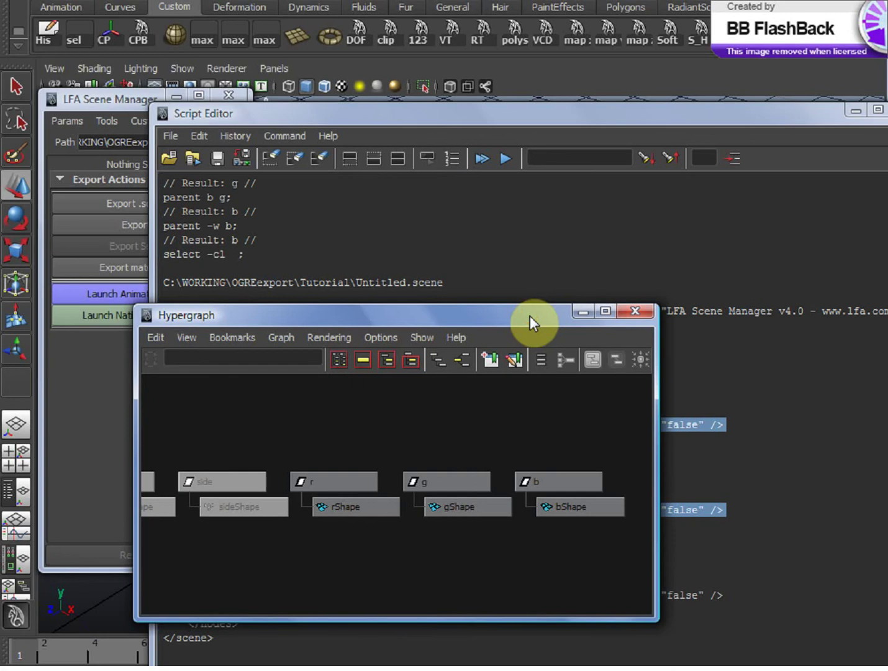
{"action": "left_click", "coordinate": [452, 482]}
{"action": "middle_click_drag", "start_coordinate": [452, 483], "coordinate": [558, 479]}
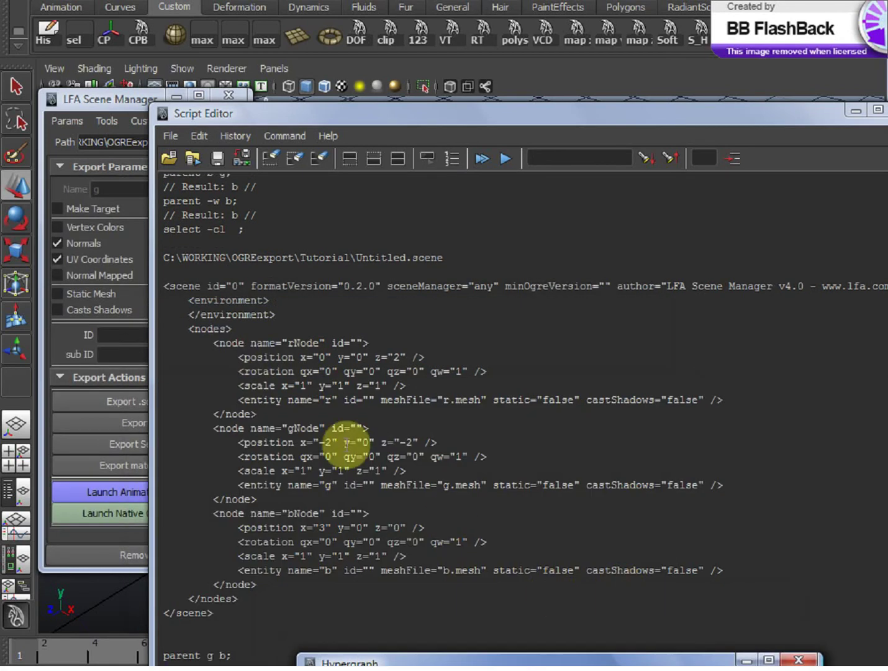
Step: With the selection cleared, print the updated scene data as XML via Tools > Info
{"action": "left_click", "coordinate": [107, 121]}
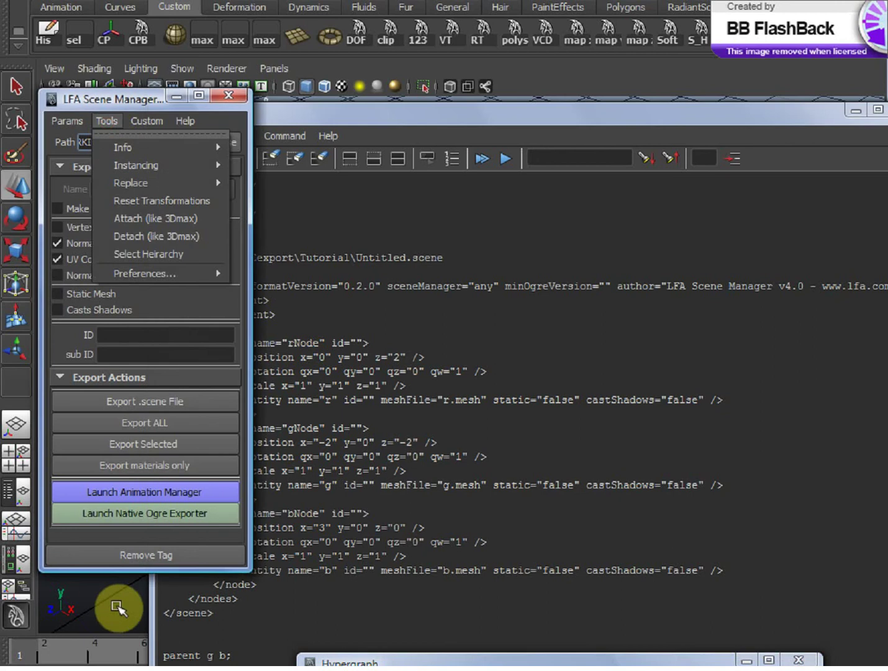
{"action": "left_click", "coordinate": [116, 605]}
{"action": "left_click", "coordinate": [108, 121]}
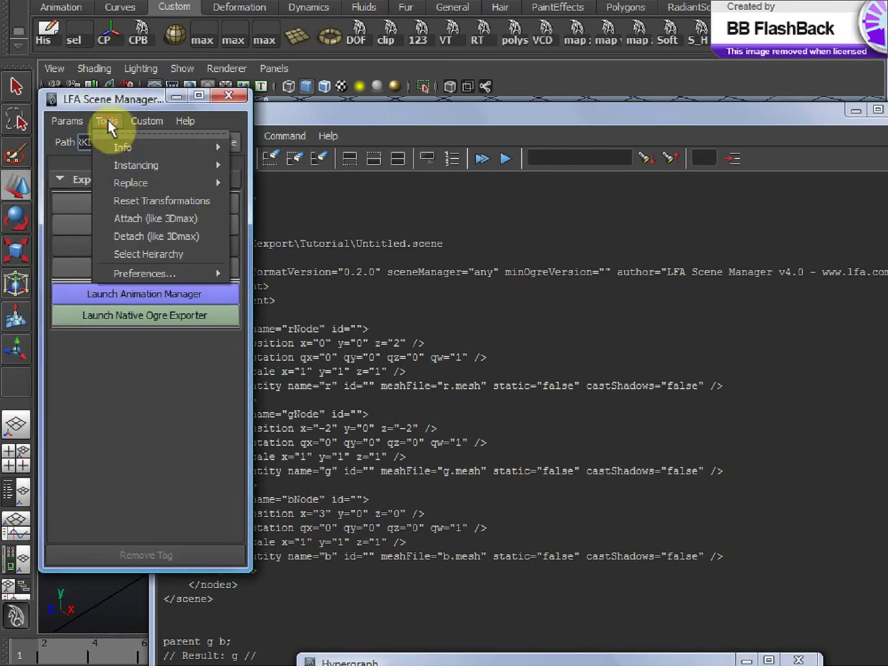
{"action": "mouse_move", "coordinate": [134, 151]}
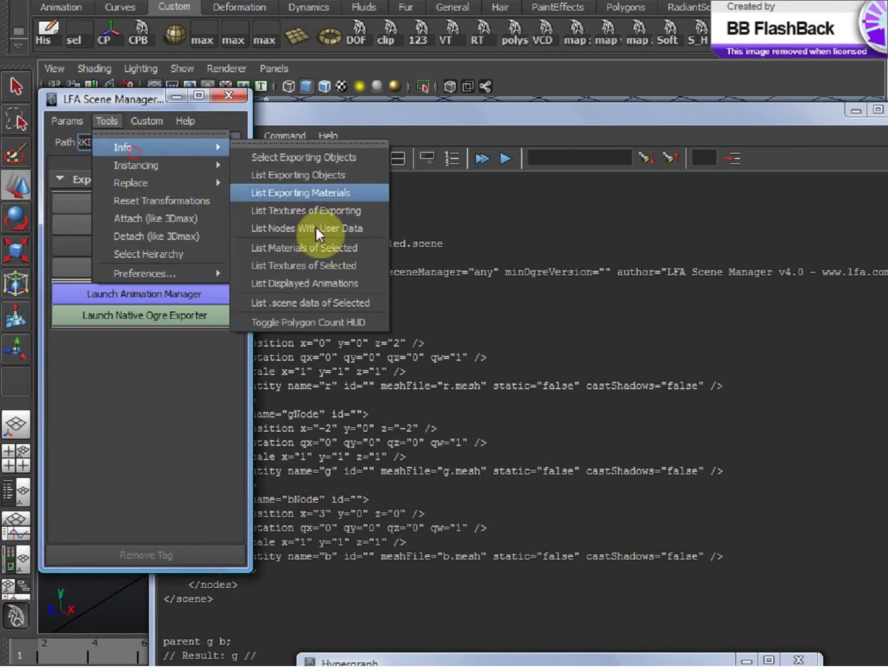
{"action": "left_click", "coordinate": [325, 303]}
Step: Highlight the nested gNode, its new position and g.mesh entity, then bring the Hypergraph forward
{"action": "left_click_drag", "start_coordinate": [208, 456], "coordinate": [424, 471]}
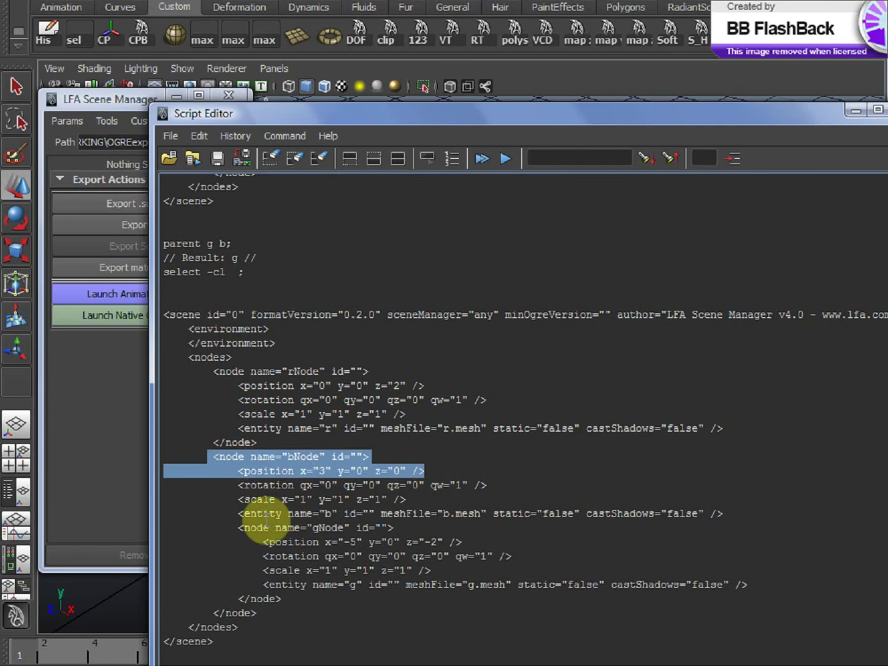
{"action": "left_click_drag", "start_coordinate": [233, 527], "coordinate": [454, 534]}
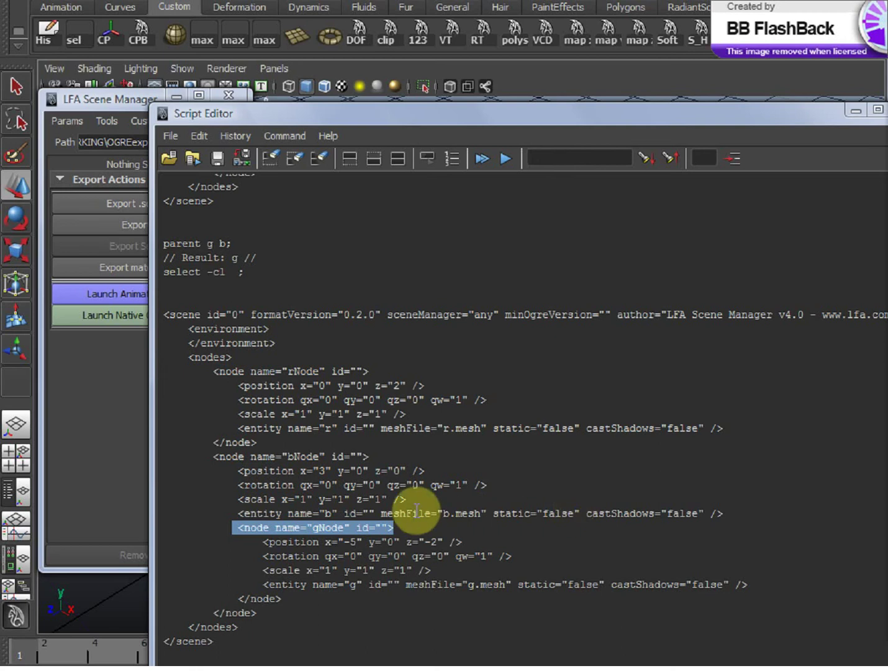
{"action": "left_click_drag", "start_coordinate": [230, 526], "coordinate": [438, 541]}
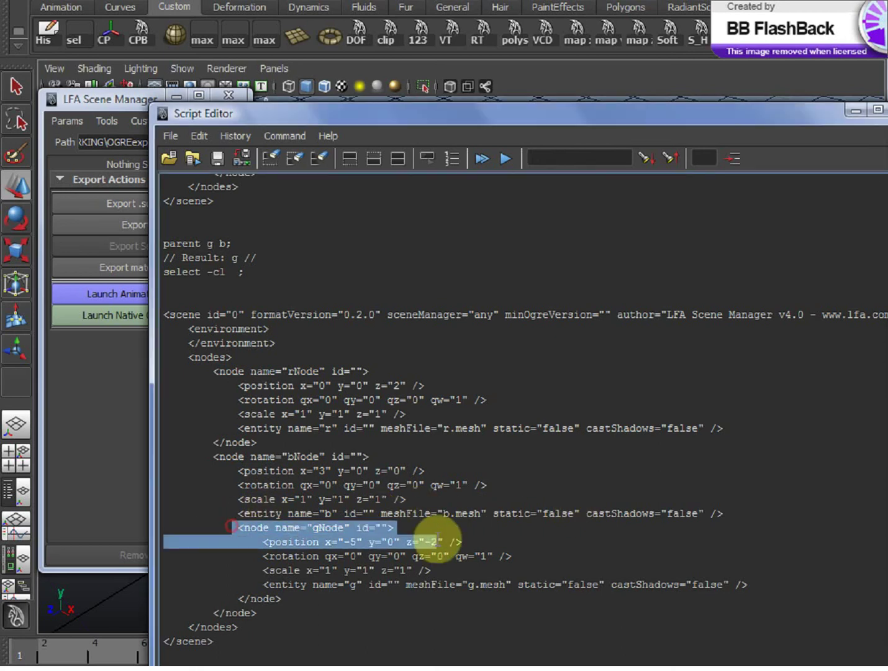
{"action": "left_click_drag", "start_coordinate": [262, 584], "coordinate": [753, 580]}
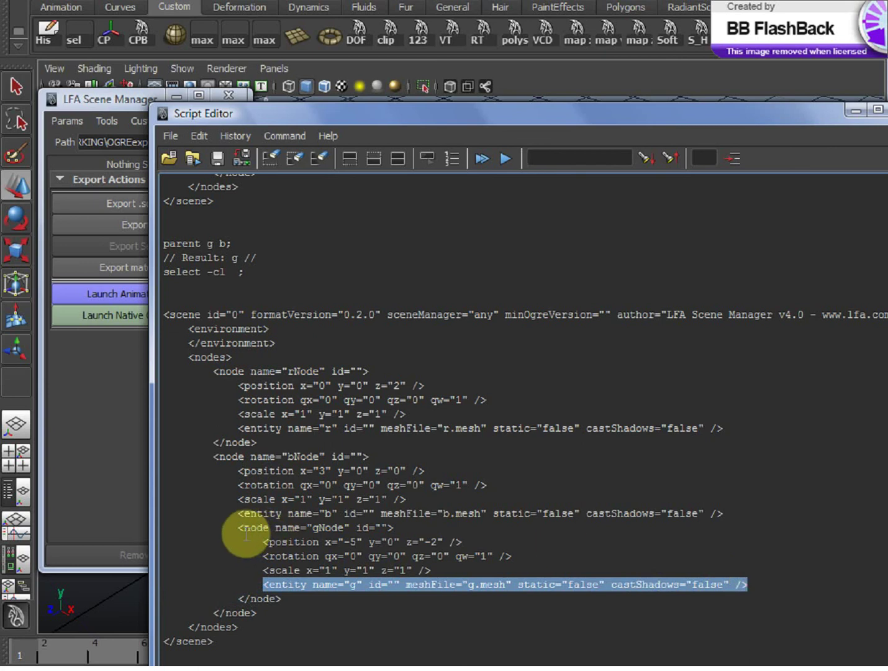
{"action": "left_click_drag", "start_coordinate": [257, 541], "coordinate": [491, 569]}
{"action": "left_click_drag", "start_coordinate": [262, 584], "coordinate": [753, 581]}
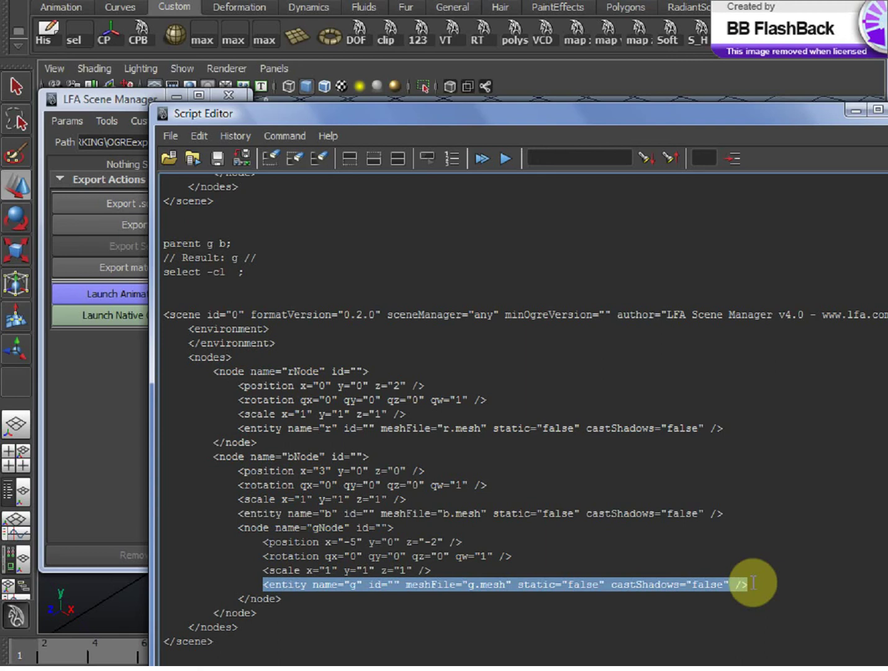
{"action": "left_click", "coordinate": [621, 587]}
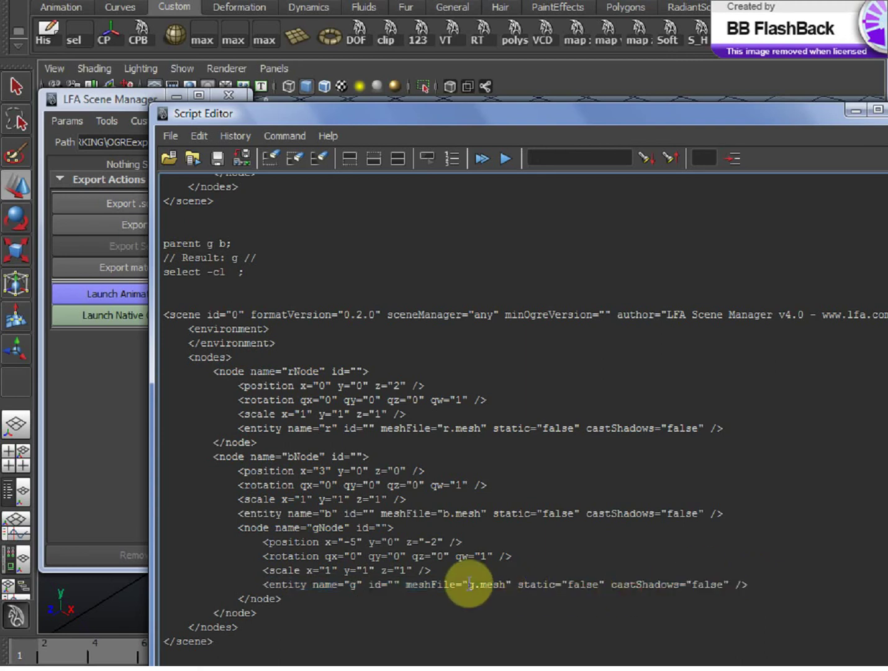
{"action": "left_click_drag", "start_coordinate": [406, 584], "coordinate": [522, 588]}
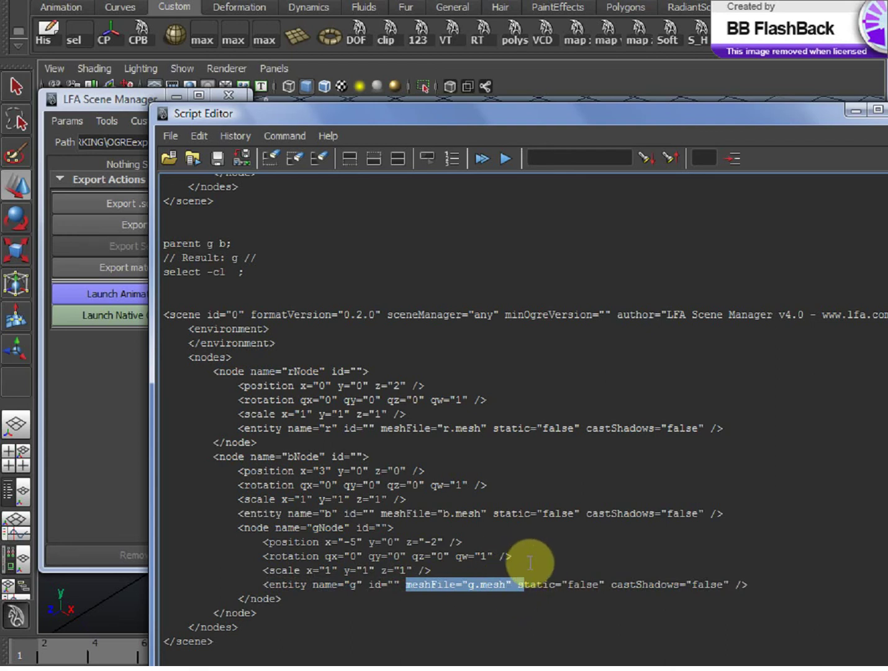
{"action": "left_click_drag", "start_coordinate": [426, 117], "coordinate": [719, 198]}
{"action": "left_click_drag", "start_coordinate": [418, 501], "coordinate": [347, 208]}
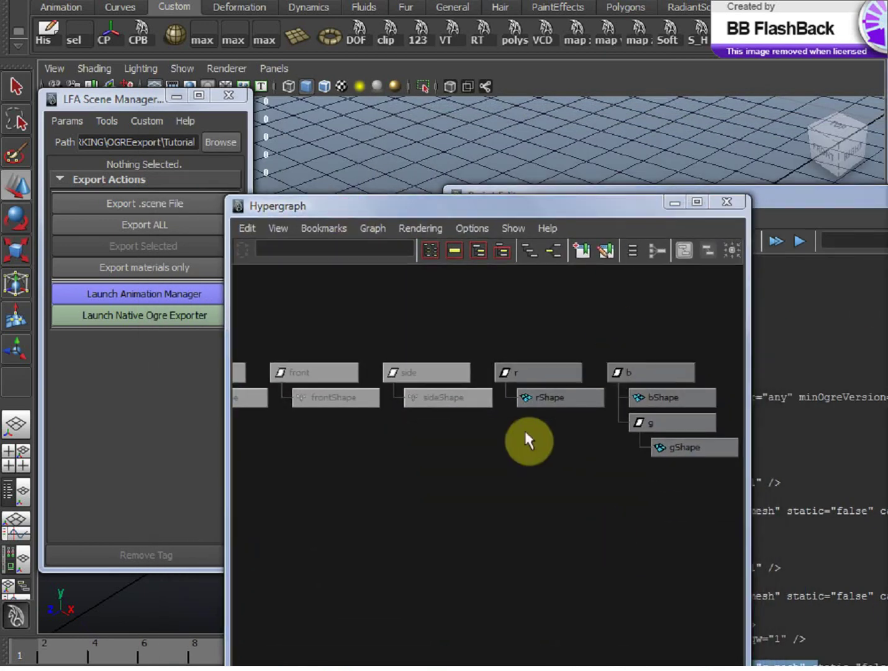
Step: Show underworld nodes in the Hypergraph and select the r transform and its rShape node
{"action": "left_click", "coordinate": [511, 229]}
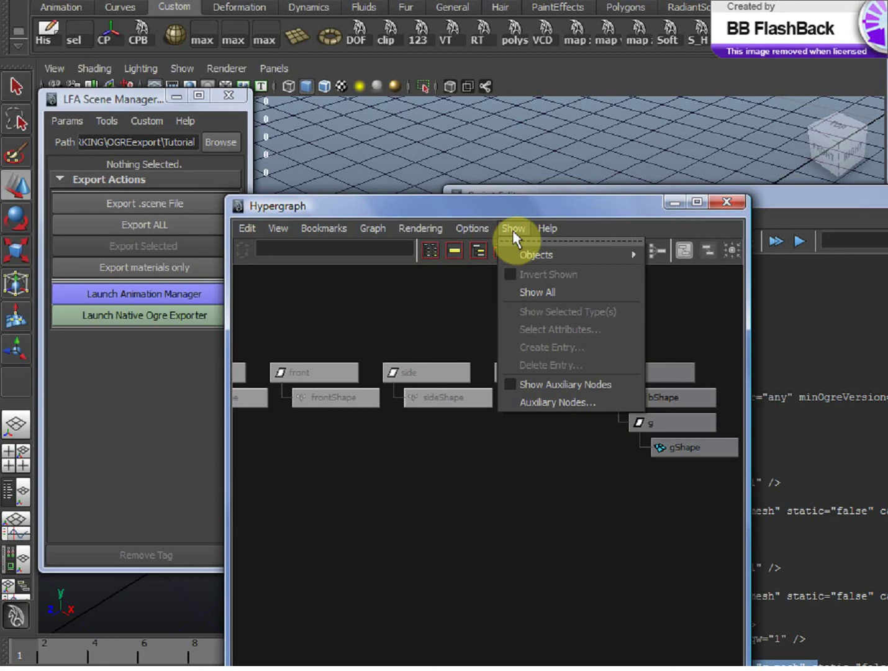
{"action": "mouse_move", "coordinate": [545, 253]}
{"action": "left_click", "coordinate": [472, 227]}
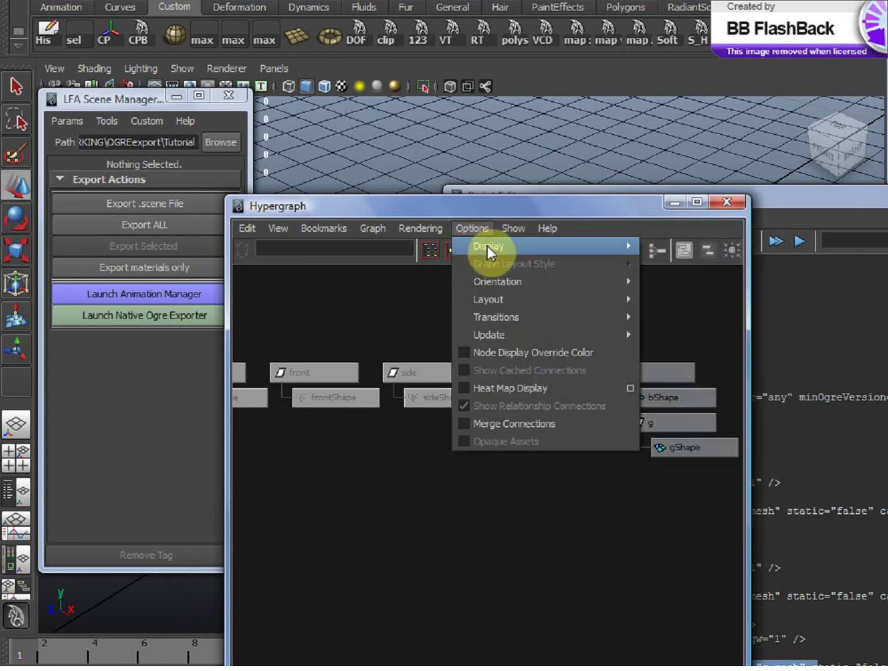
{"action": "mouse_move", "coordinate": [488, 246]}
{"action": "left_click", "coordinate": [695, 276]}
{"action": "left_click", "coordinate": [558, 403]}
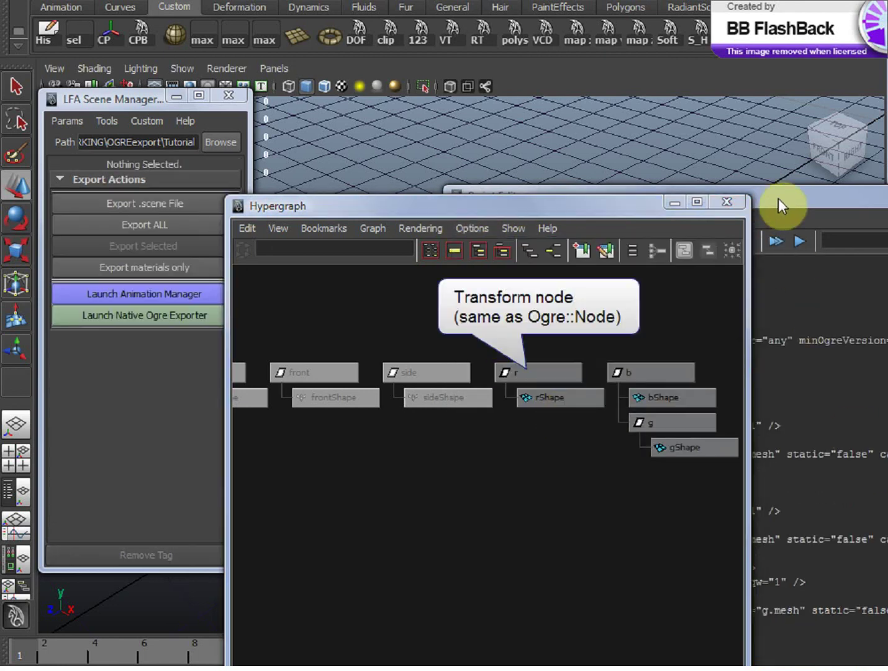
{"action": "left_click", "coordinate": [788, 196]}
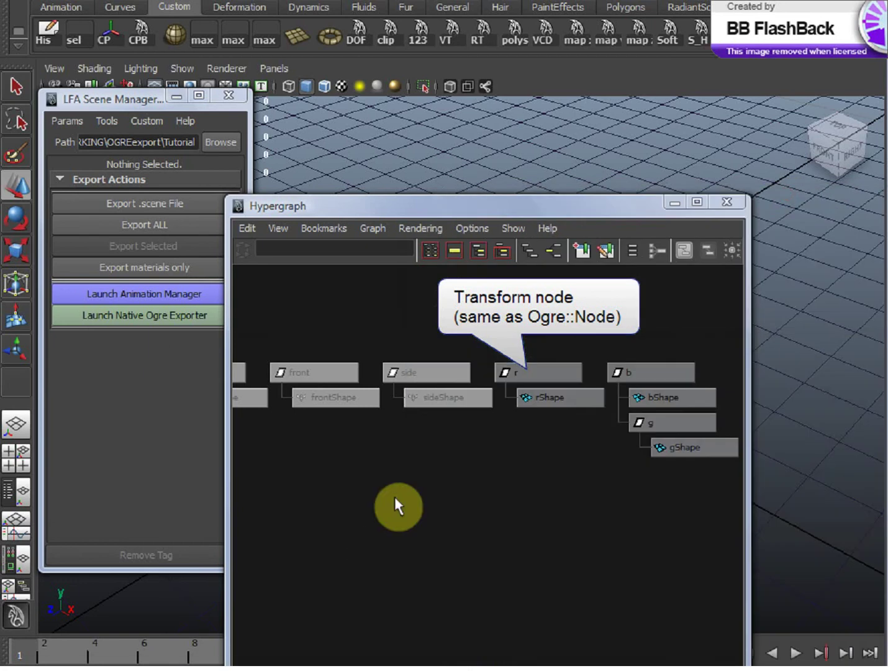
{"action": "left_click", "coordinate": [559, 372]}
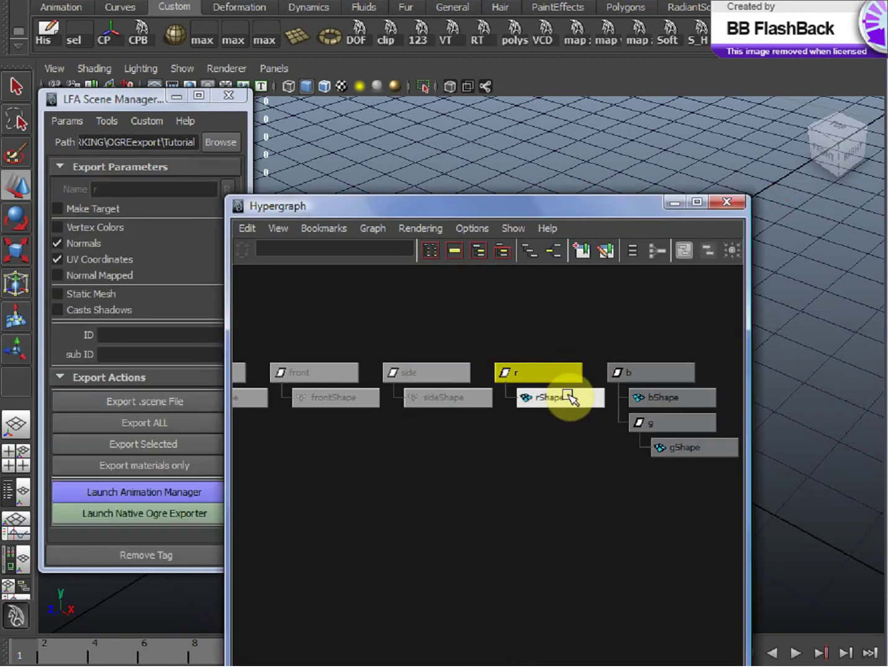
{"action": "left_click", "coordinate": [570, 398]}
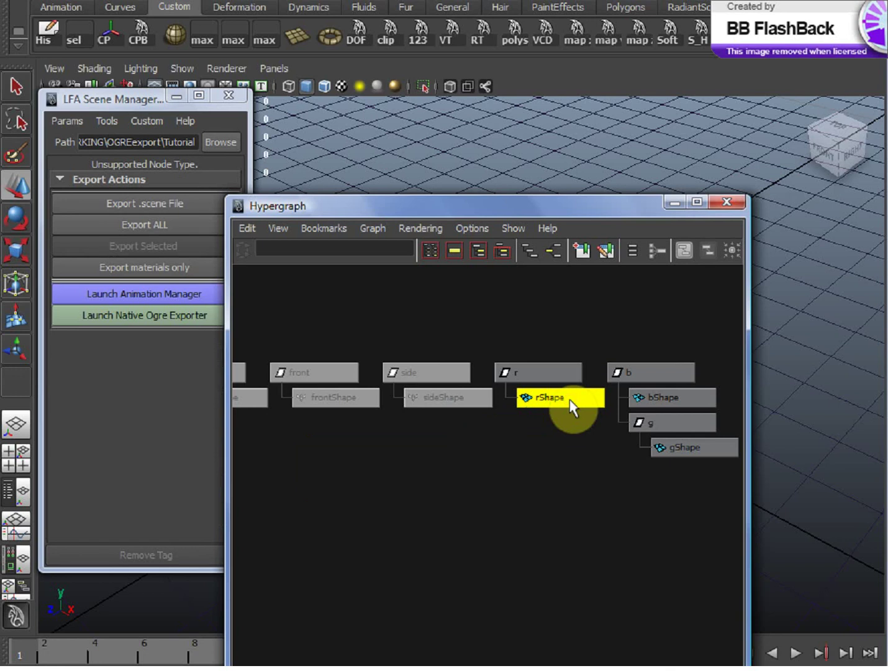
{"action": "left_click", "coordinate": [537, 367]}
Step: Bring back the printed XML, highlight the g entity line, and raise the Tutorial export folder
{"action": "left_click", "coordinate": [267, 668]}
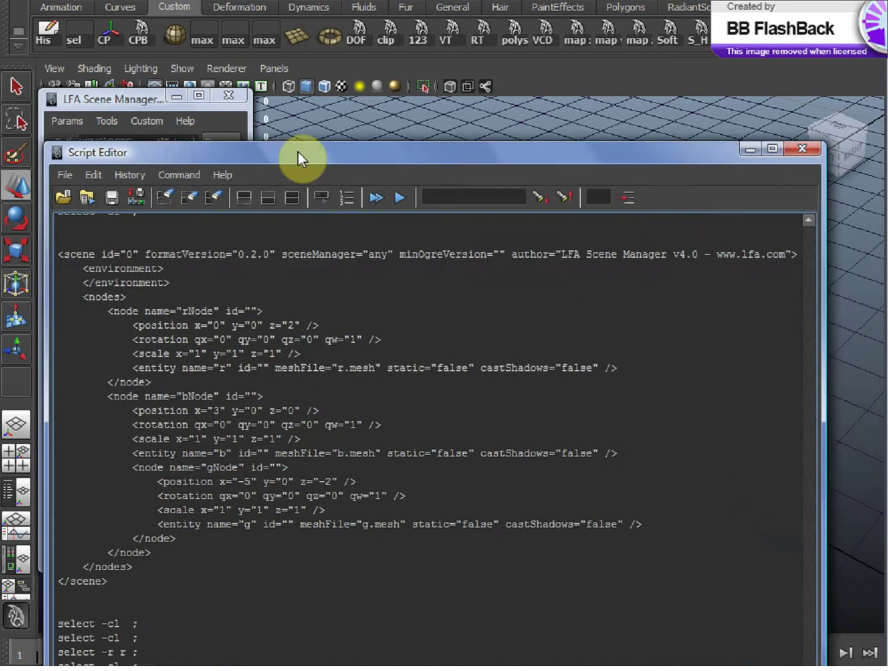
{"action": "left_click_drag", "start_coordinate": [298, 152], "coordinate": [295, 147]}
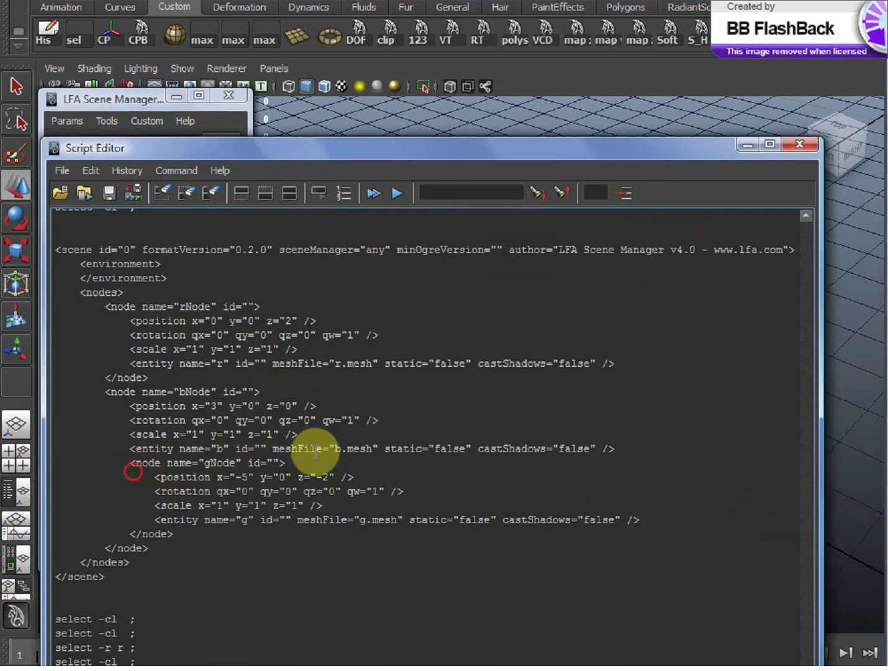
{"action": "left_click_drag", "start_coordinate": [149, 519], "coordinate": [422, 519]}
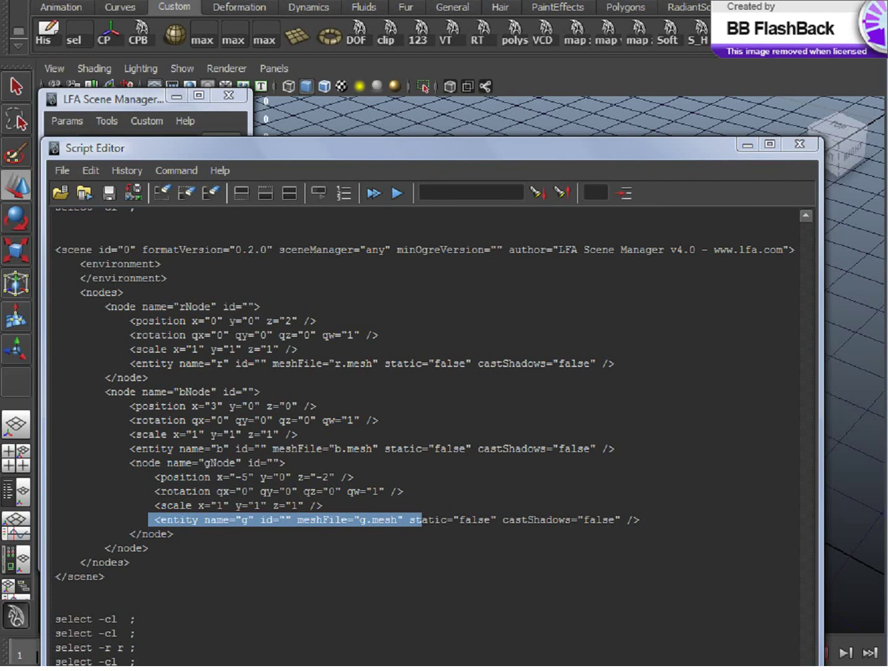
{"action": "left_click_drag", "start_coordinate": [342, 668], "coordinate": [346, 316]}
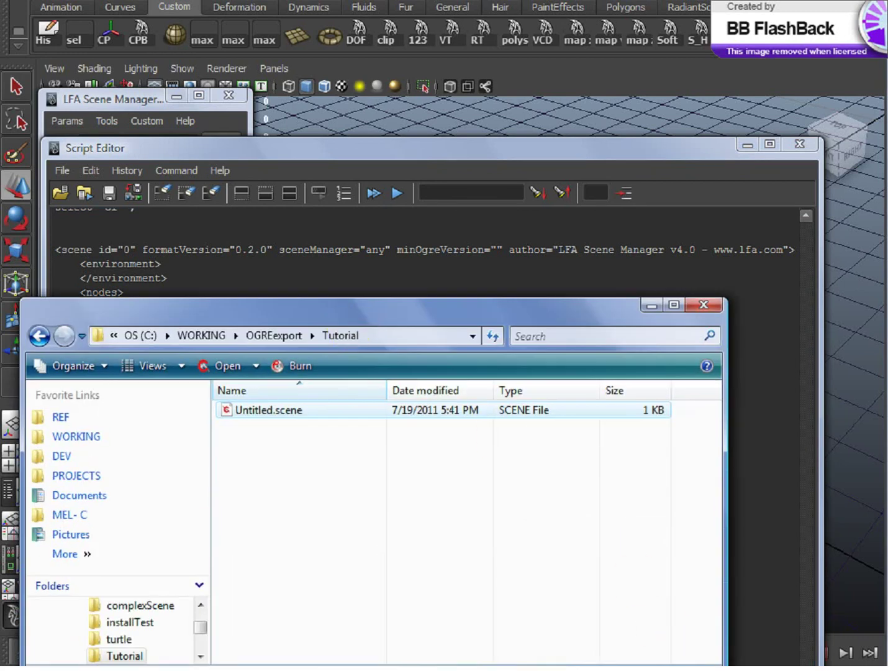
Step: Open Untitled.scene from the Tutorial folder in Notepad and move its window up
{"action": "double_click", "coordinate": [568, 405]}
{"action": "left_click_drag", "start_coordinate": [304, 171], "coordinate": [241, 219]}
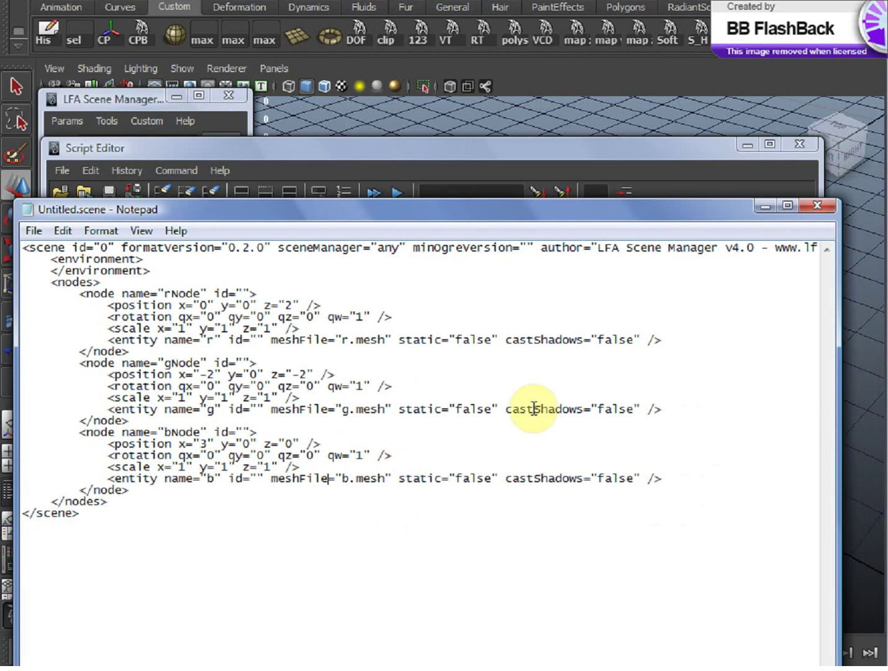